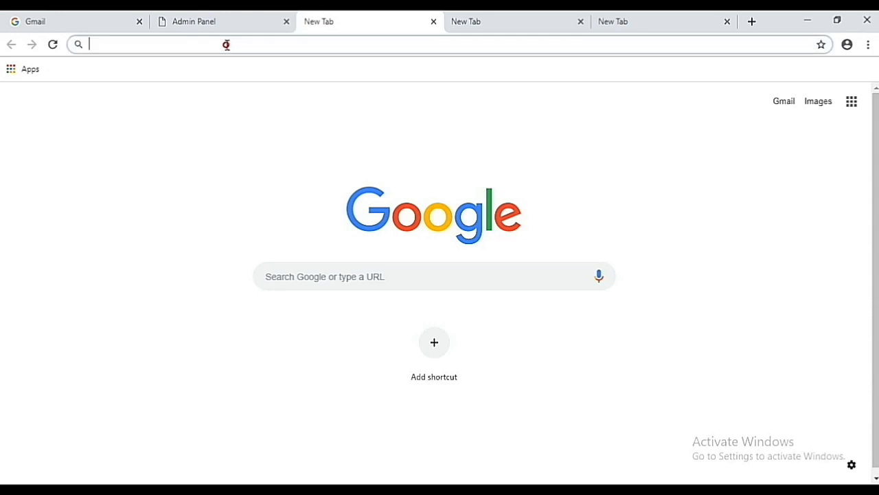
type("w")
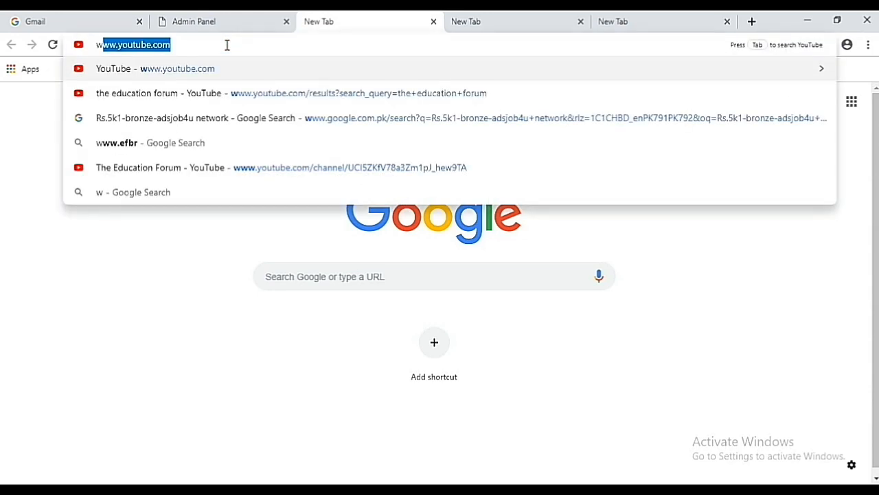
type("ww.fbr")
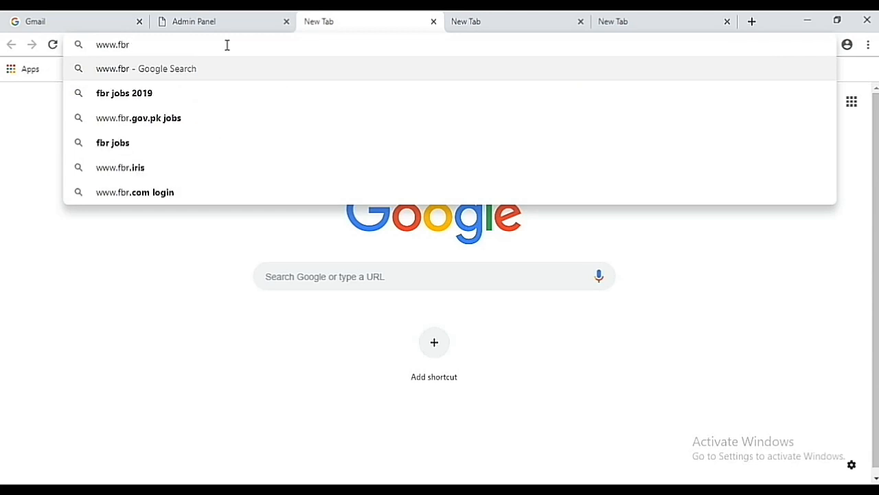
key("Return")
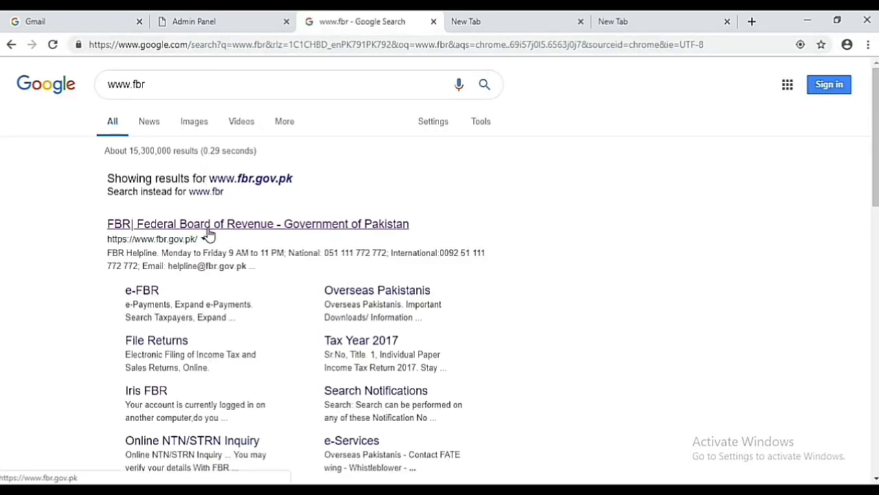
scroll(209, 235, "down", 1)
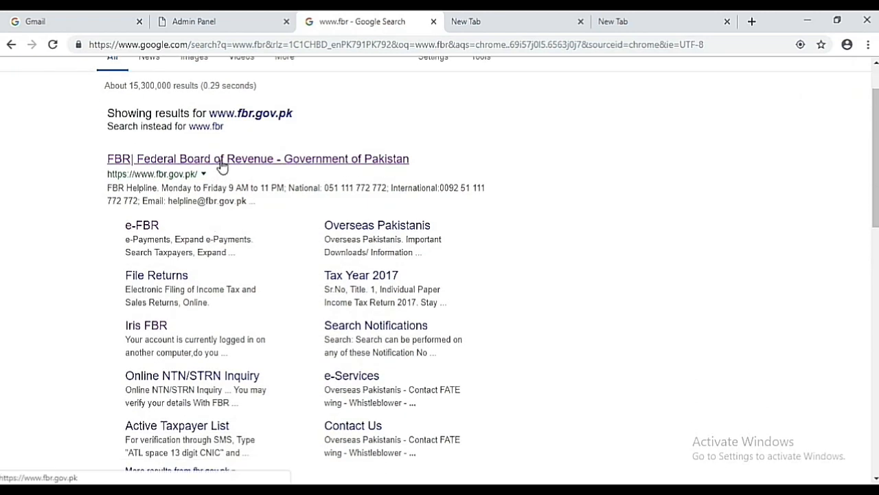
left_click(220, 165)
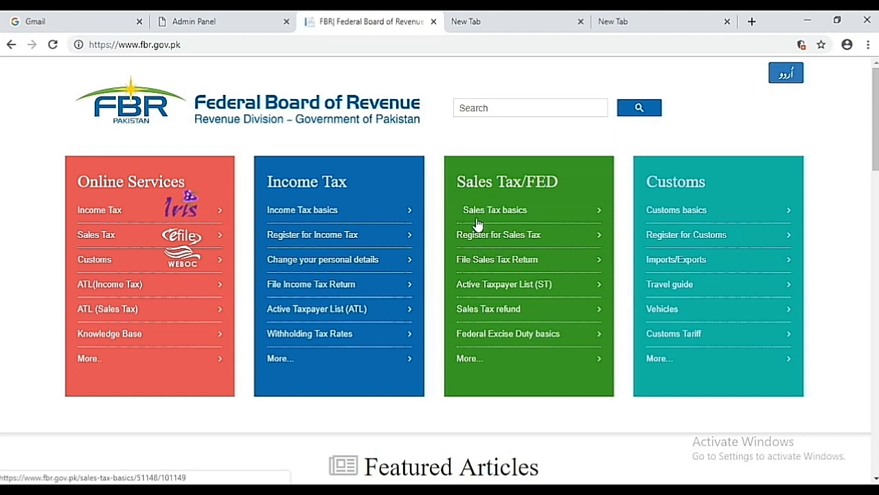
- Open the Sales Tax online service, log in with the account username and password, and dismiss the discrepancy notice
left_click(103, 237)
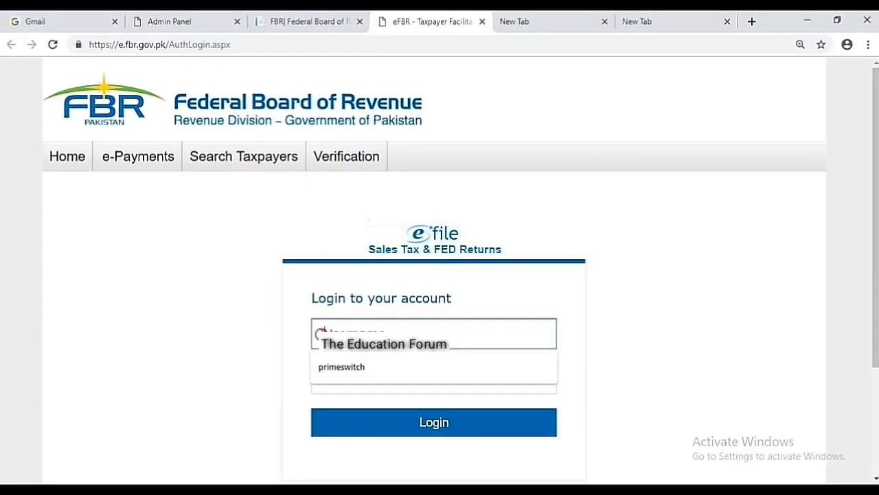
left_click(340, 371)
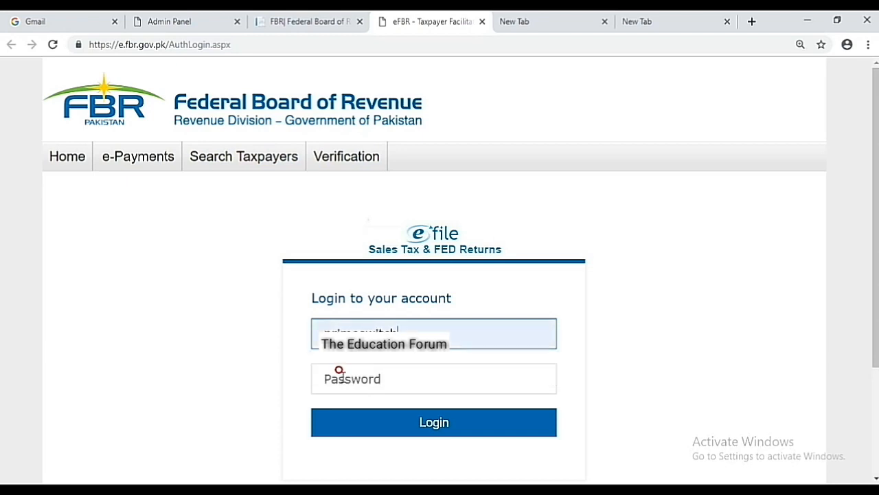
left_click(341, 375)
type("•")
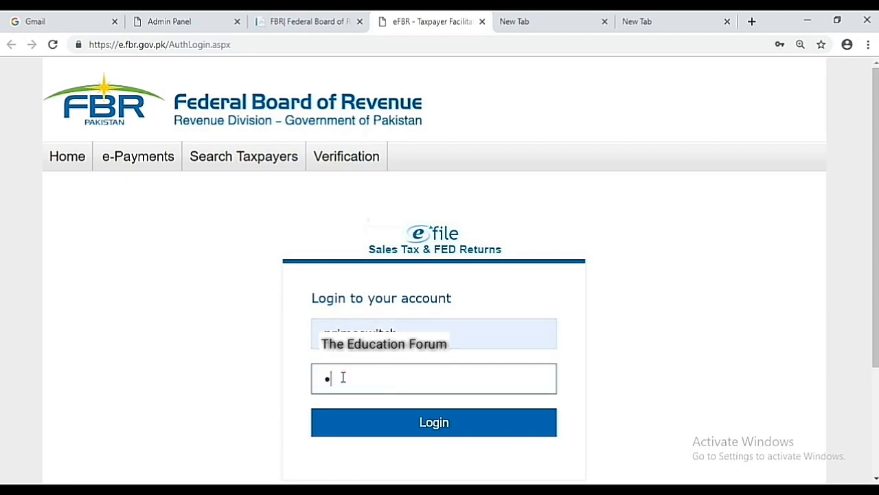
type("••••••••")
left_click(420, 426)
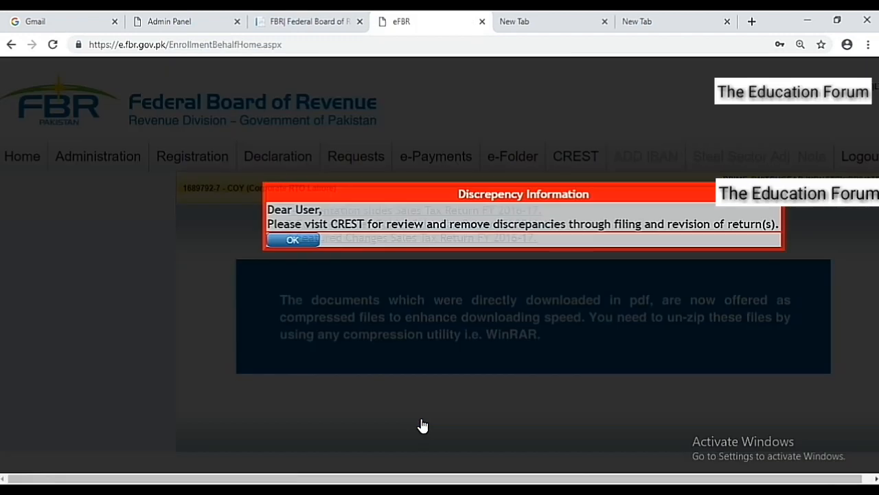
left_click(292, 240)
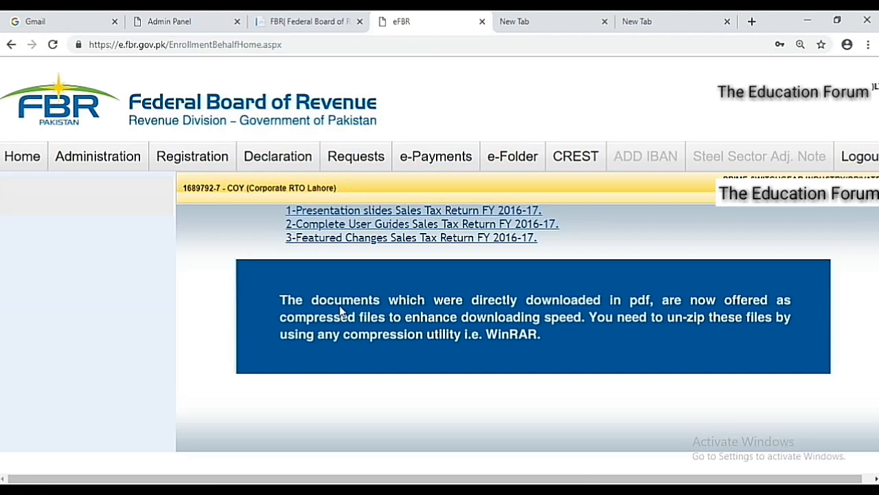
- Open the Sales Tax & Federal Excise Return declaration and load the monthly Sales Tax Return for Feb.19
mouse_move(278, 168)
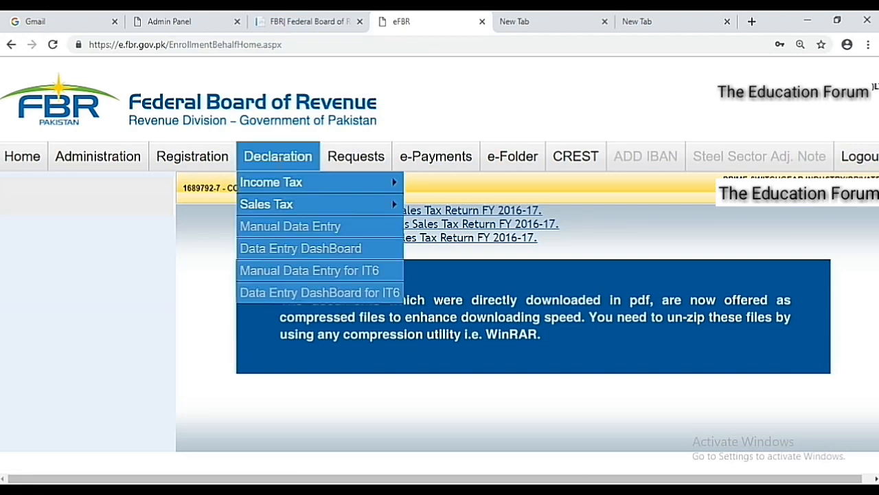
mouse_move(280, 206)
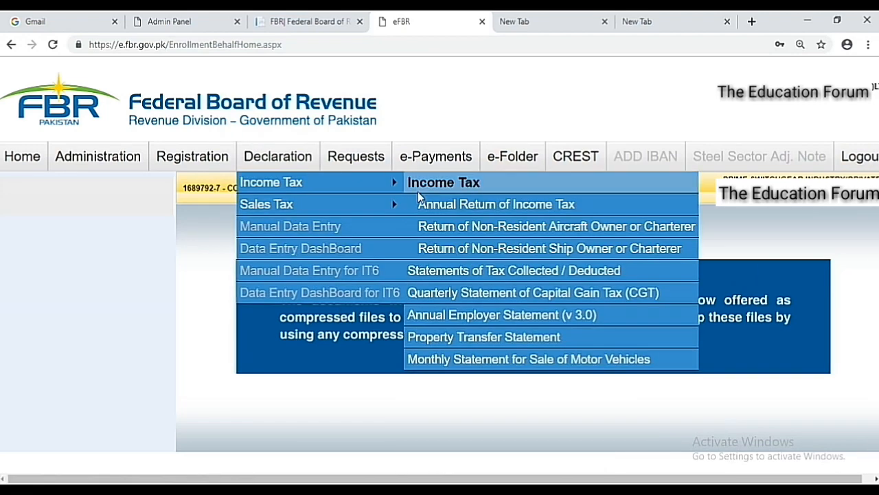
left_click(443, 185)
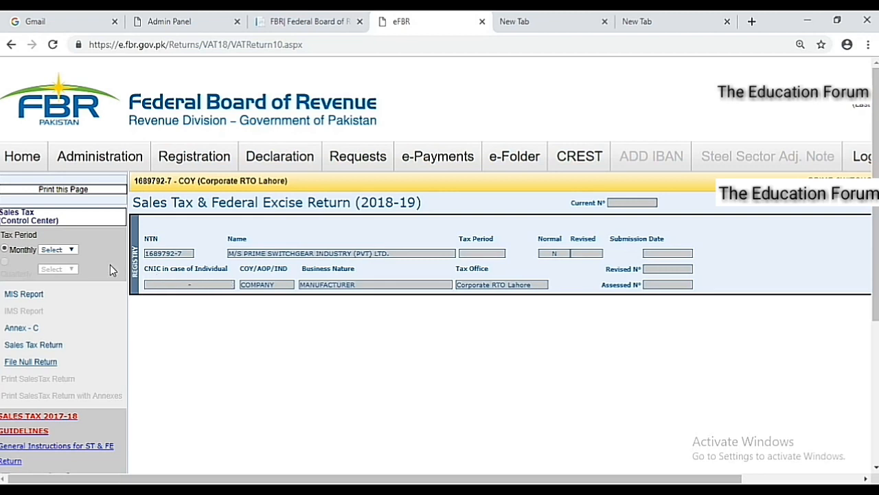
left_click(72, 251)
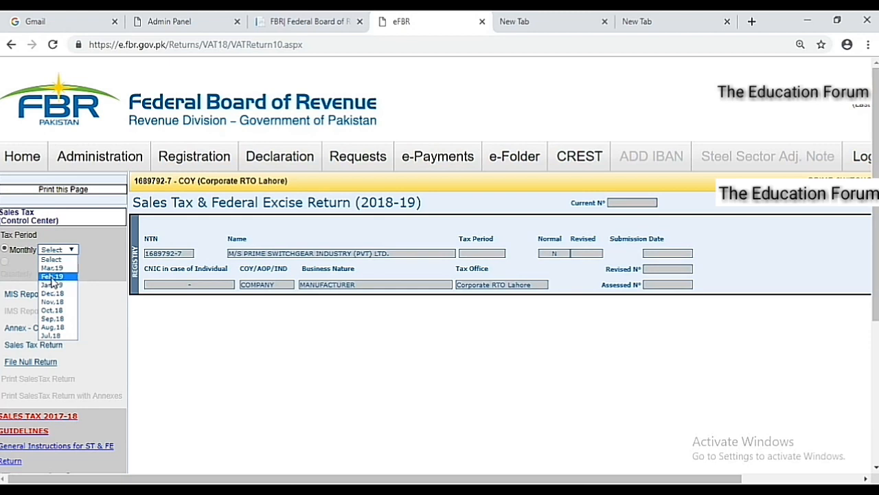
left_click(52, 276)
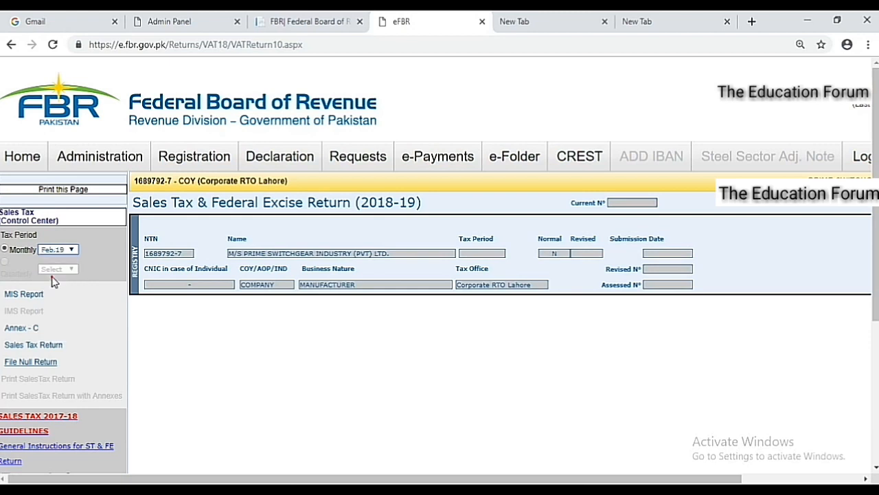
left_click(27, 345)
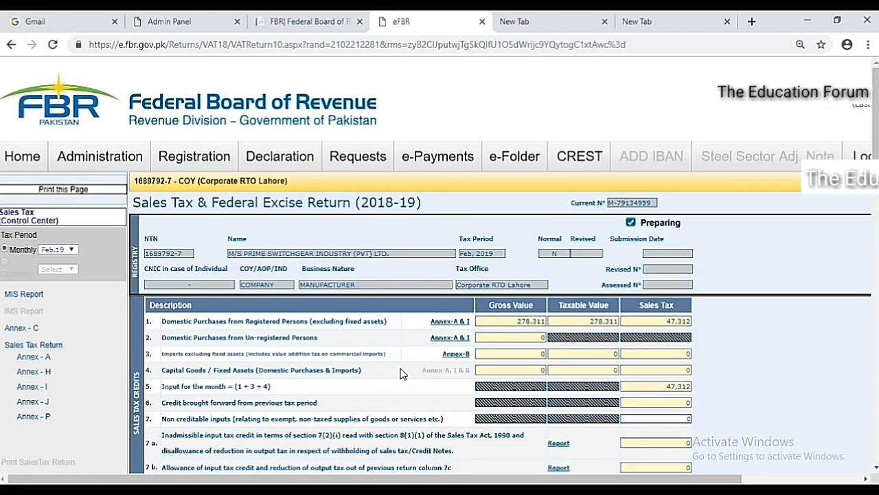
- Open the Annex-C domestic sales invoices form for total goods or services supplied locally
scroll(402, 371, "down", 1)
scroll(402, 369, "down", 2)
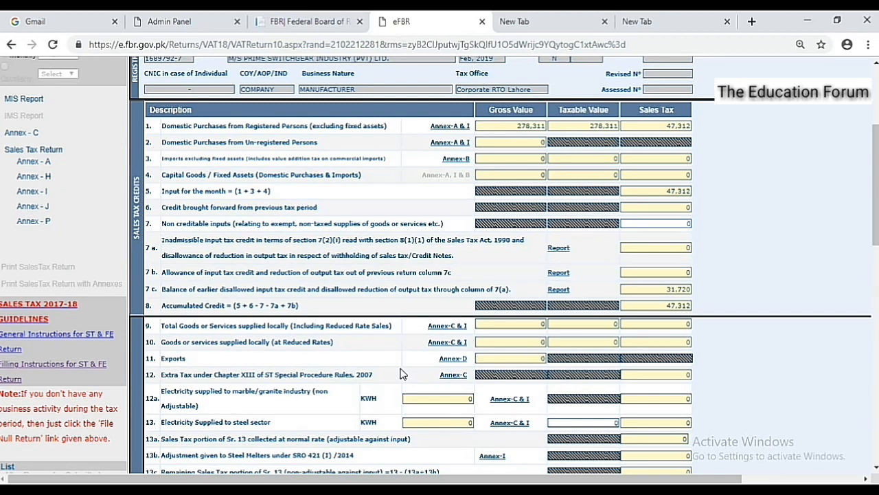
left_click(447, 328)
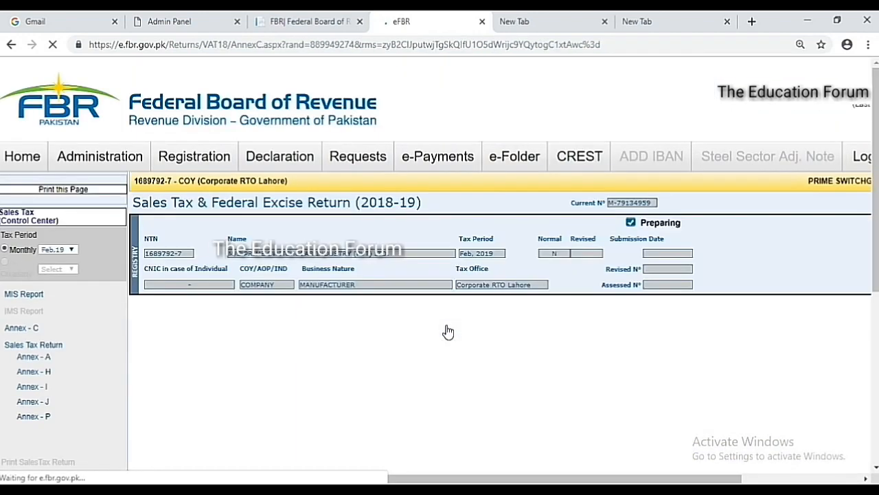
scroll(426, 362, "down", 1)
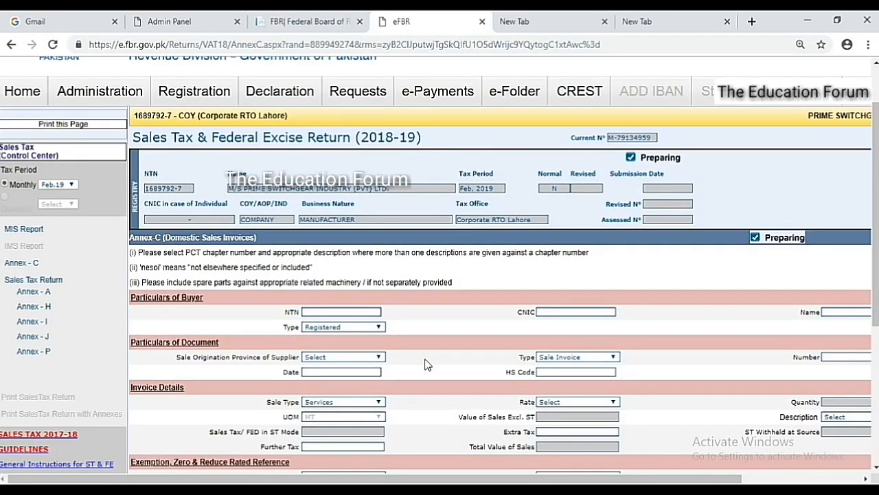
- Examine the buyer and document fields in Annex-C, including the option lists for buyer type, supplier province and document type
left_click(356, 311)
left_click(823, 311)
scroll(384, 342, "down", 1)
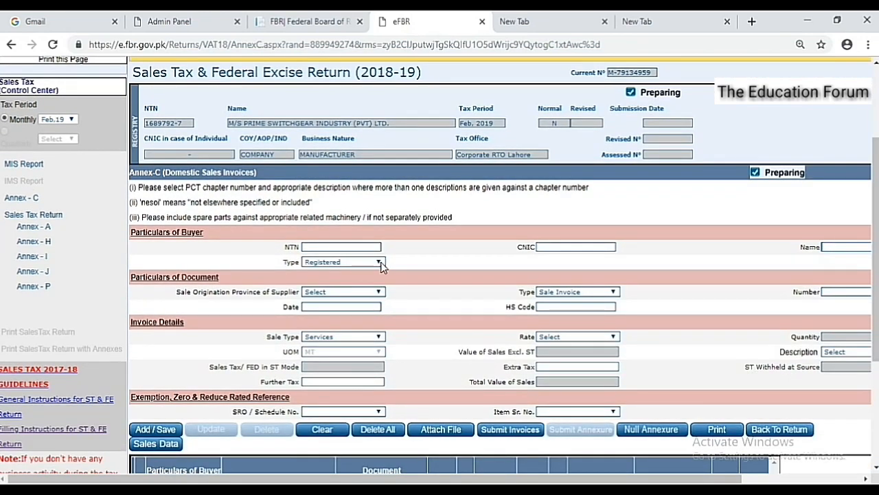
left_click(382, 263)
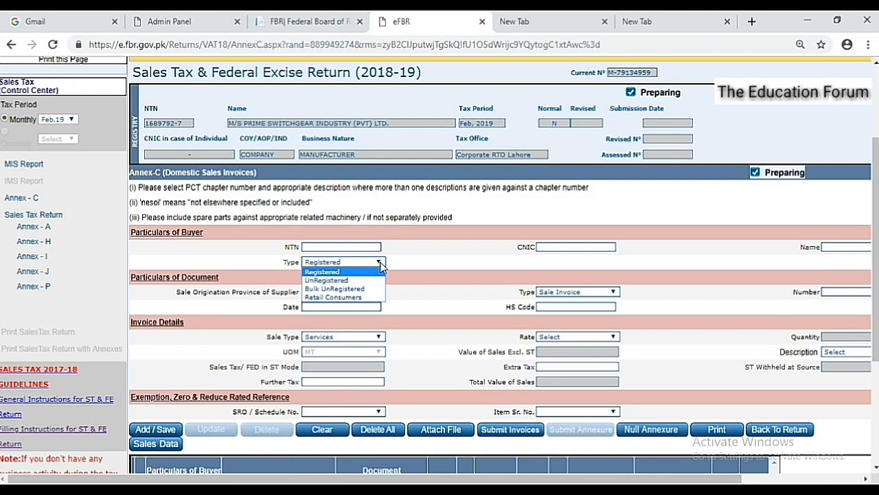
left_click(380, 263)
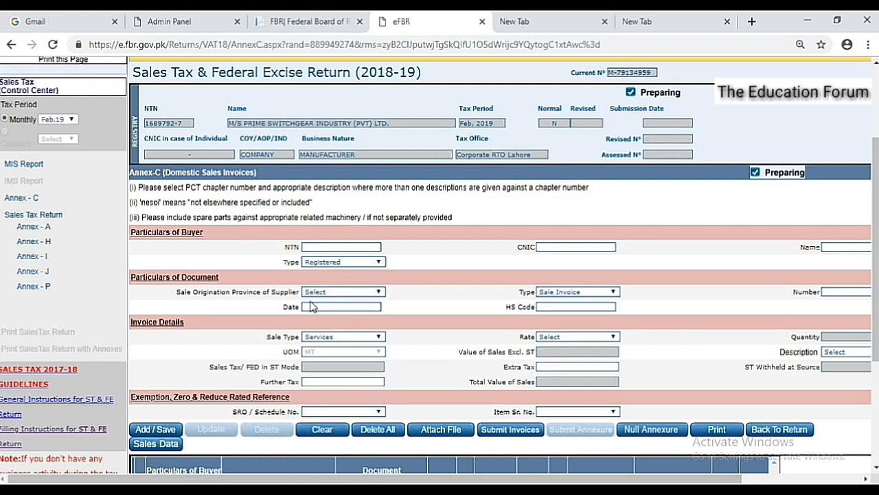
left_click(379, 292)
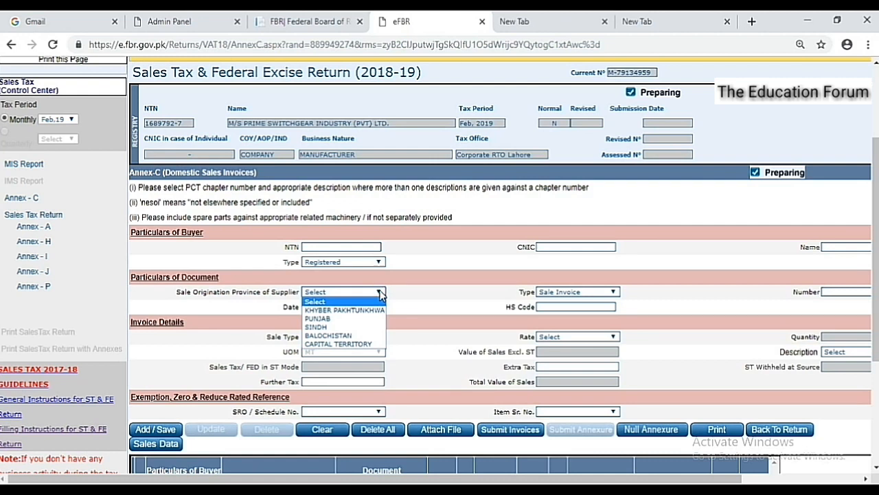
left_click(381, 293)
left_click(615, 292)
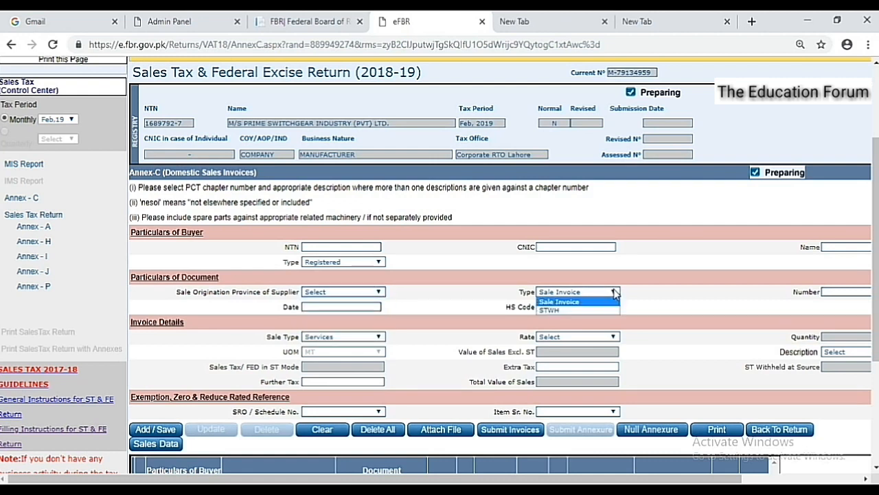
left_click(614, 292)
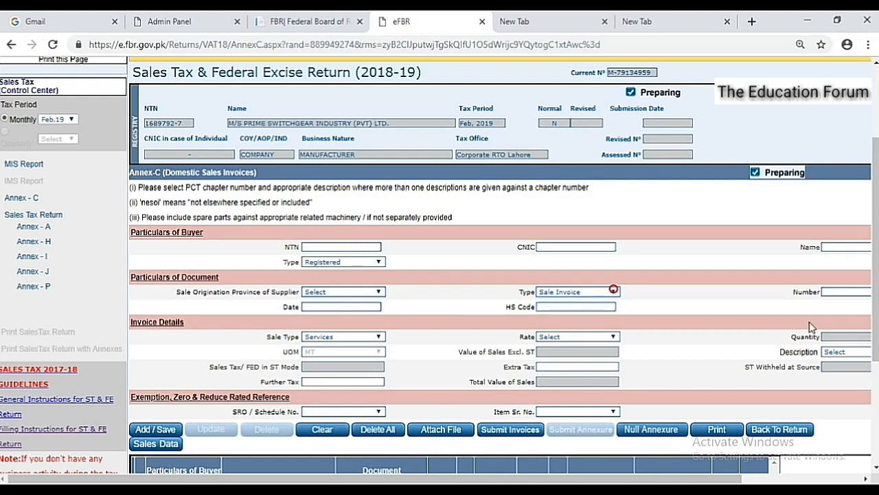
left_click(840, 293)
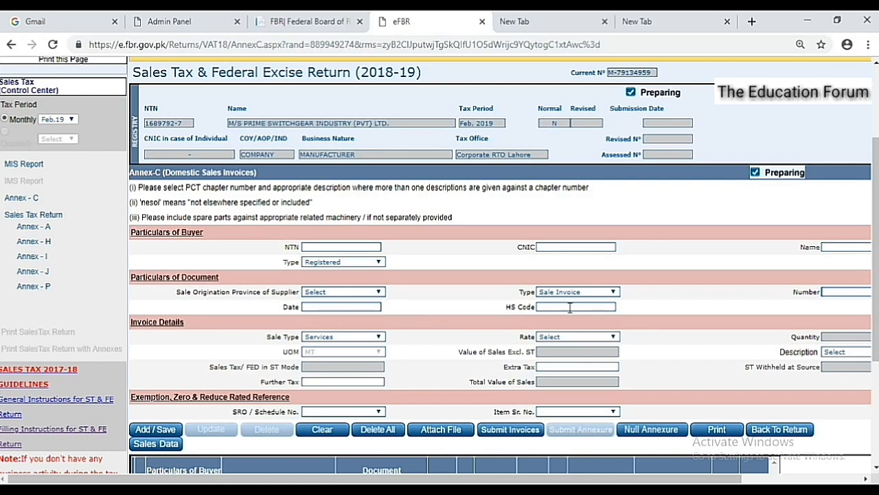
scroll(566, 319, "down", 1)
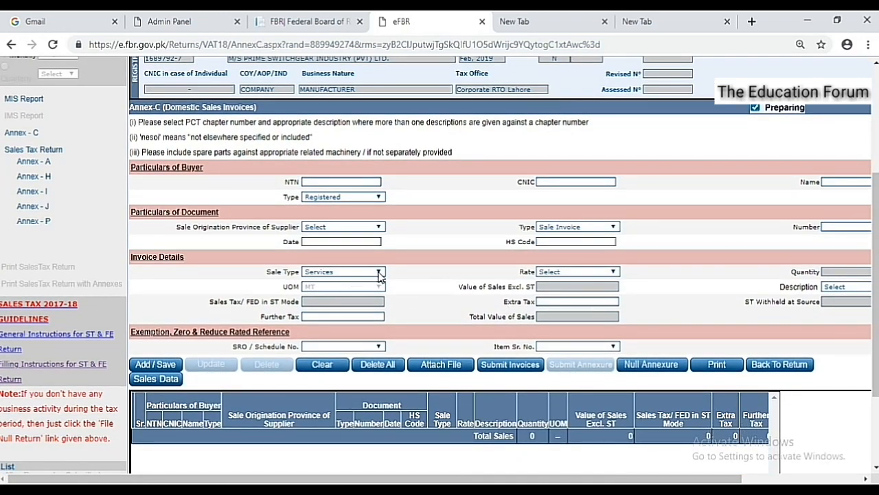
- Set the invoice's sale type to Goods at standard rate (default) and its rate to 17%
left_click(379, 273)
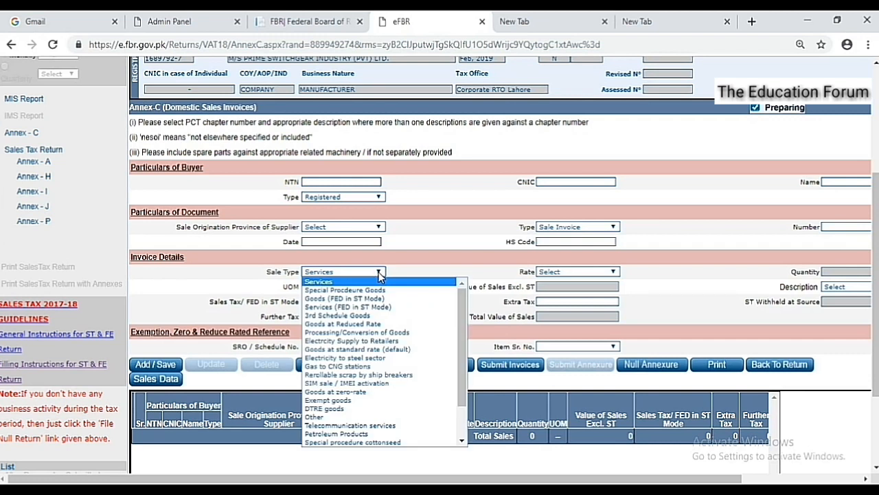
left_click(368, 348)
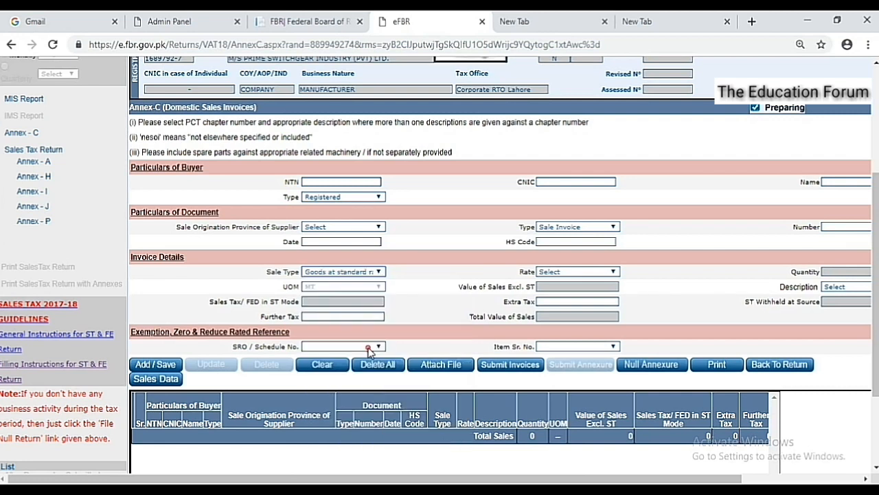
left_click(612, 272)
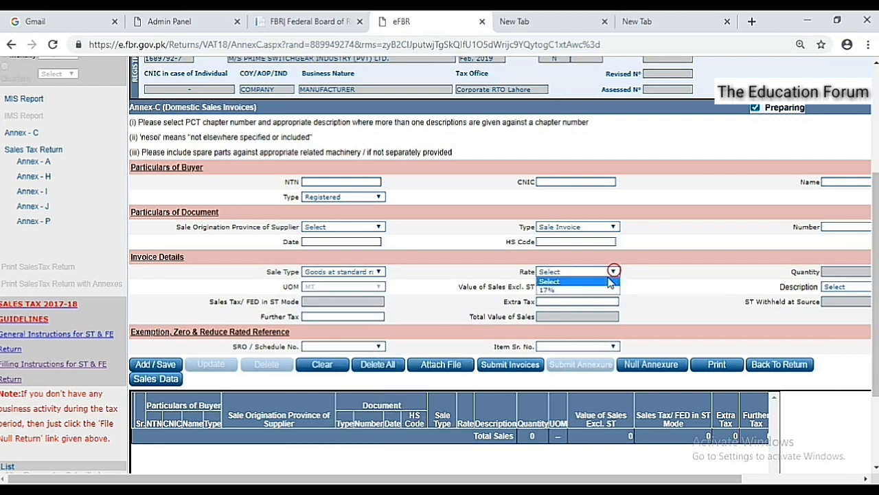
left_click(603, 290)
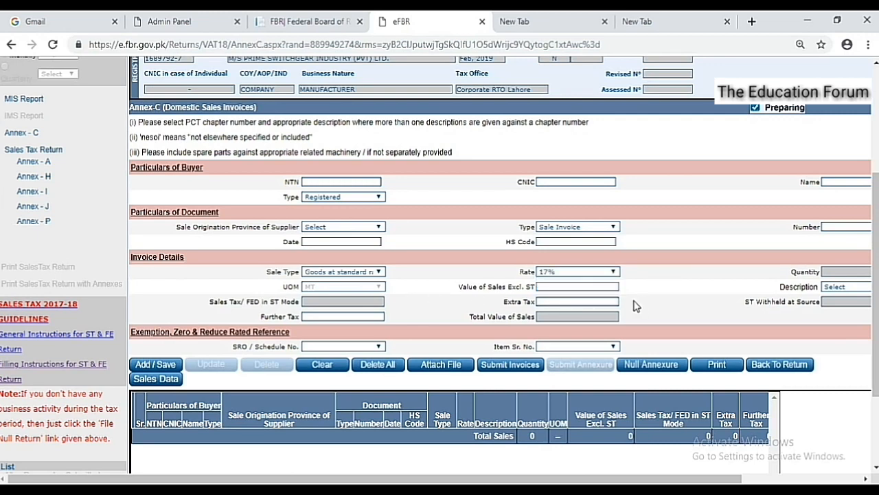
- Look through the goods categories offered for the invoice description without choosing one
left_click(832, 288)
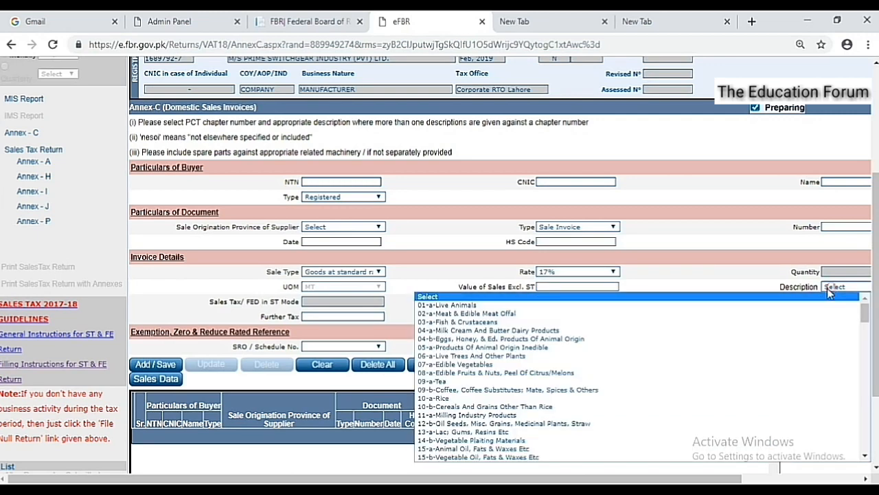
scroll(523, 386, "down", 20)
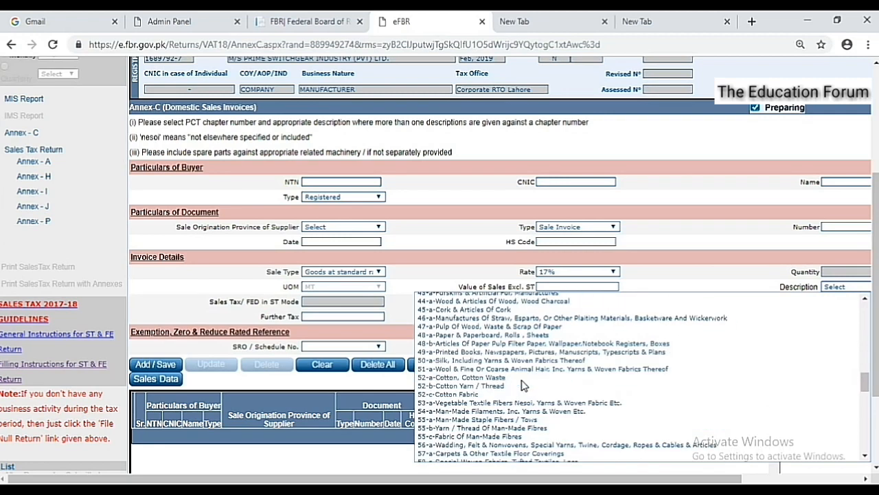
left_click(705, 268)
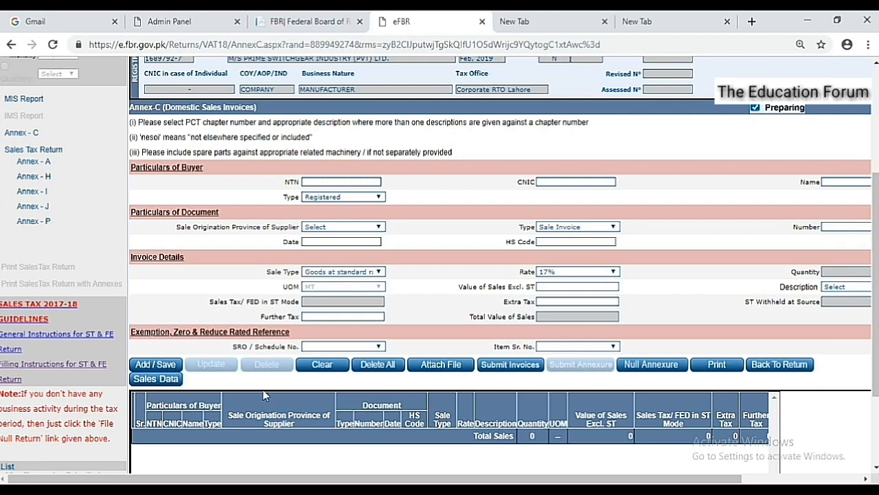
- Go back from Annex-C to the main Sales Tax Return form and bring up its local supplies and exports rows
scroll(264, 395, "up", 3)
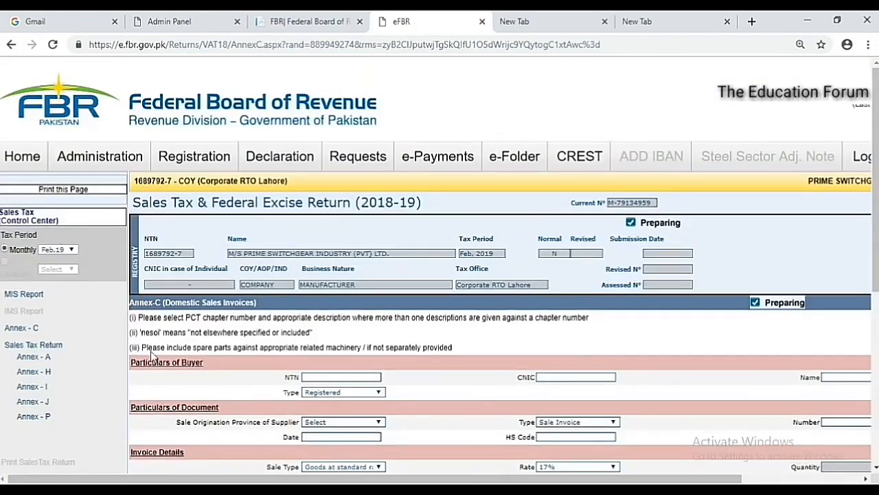
left_click(54, 350)
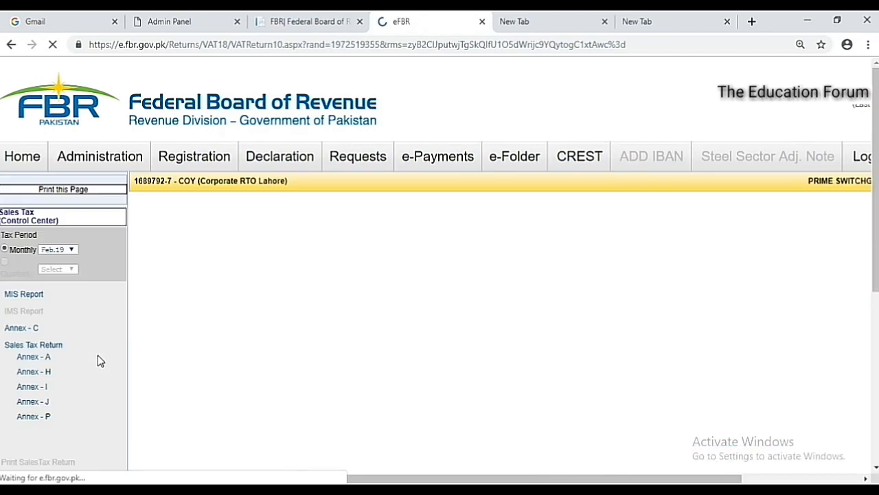
scroll(519, 364, "down", 4)
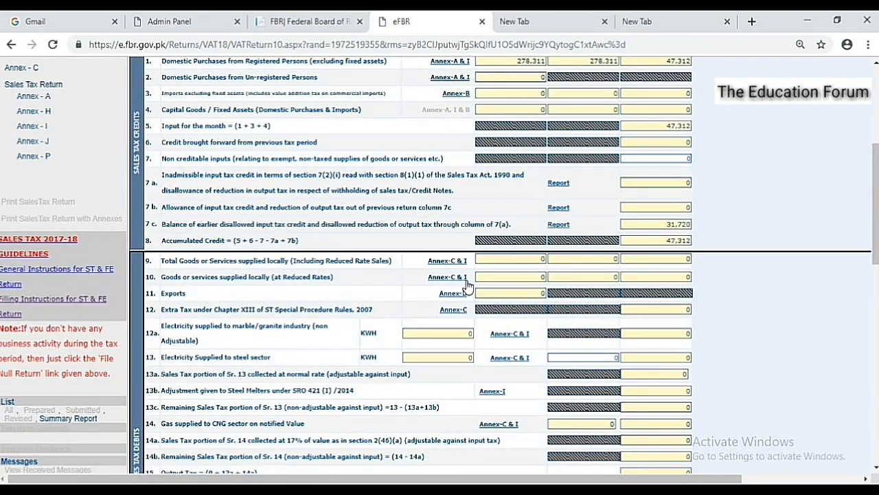